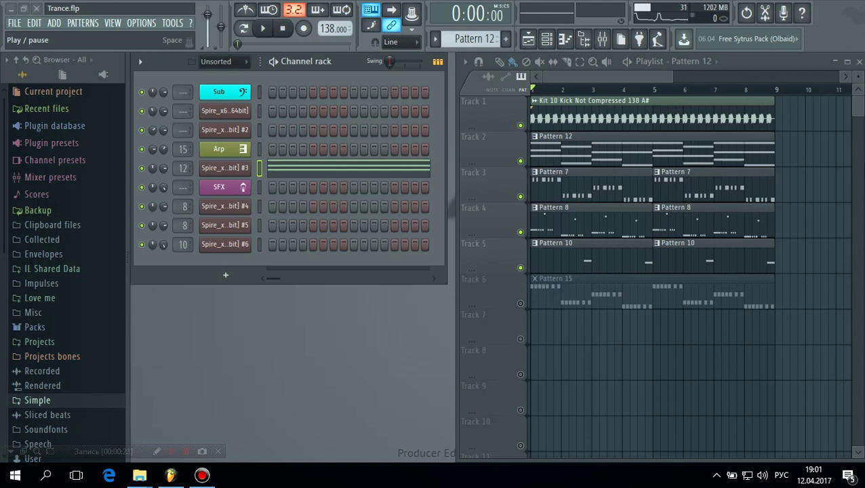
# - Play the Trance arrangement from bar 1 and stop playback
pyautogui.click(263, 28)
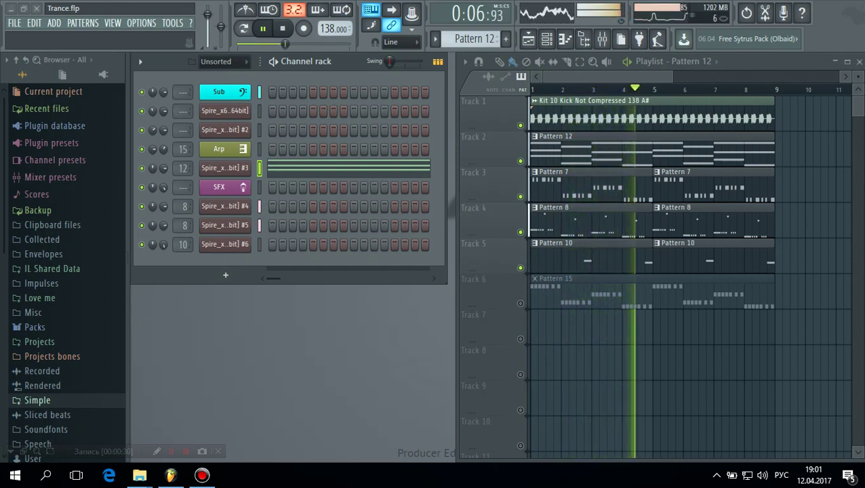
pyautogui.press('space')
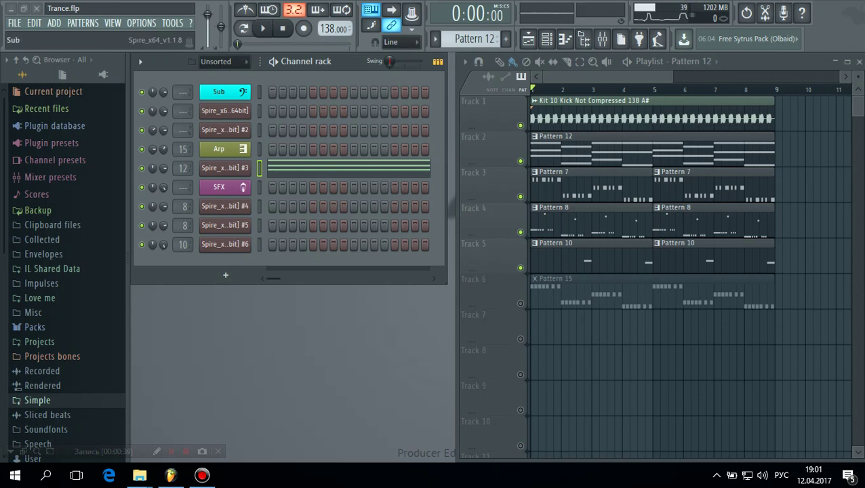
# - Enable fixed size buffers in the Sub channel's plugin processing options, choosing "Use maximum buffer size from host"
pyautogui.click(219, 92)
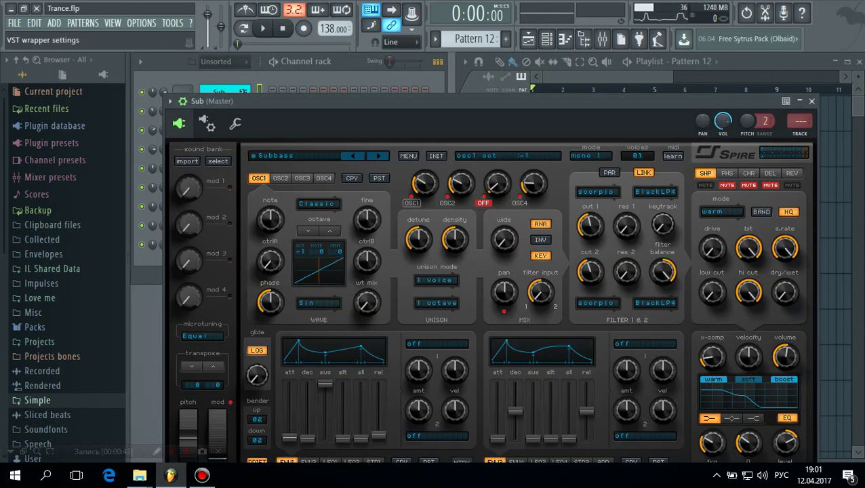
pyautogui.click(207, 122)
pyautogui.click(185, 150)
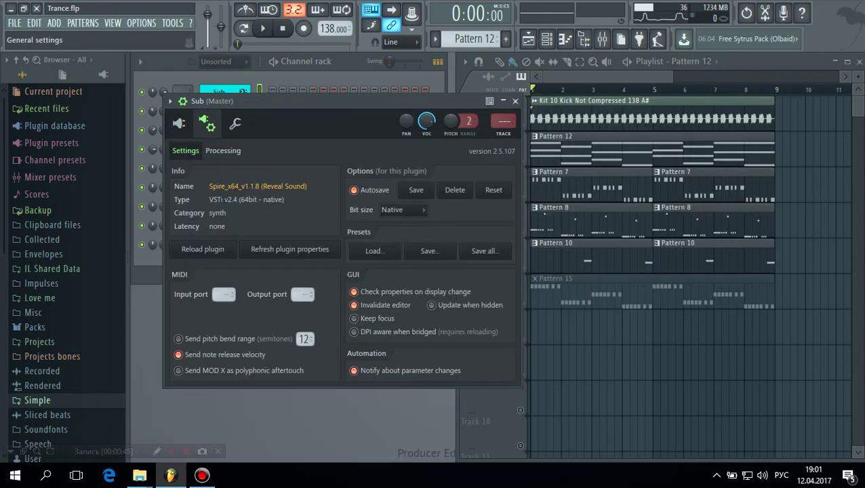
pyautogui.click(223, 151)
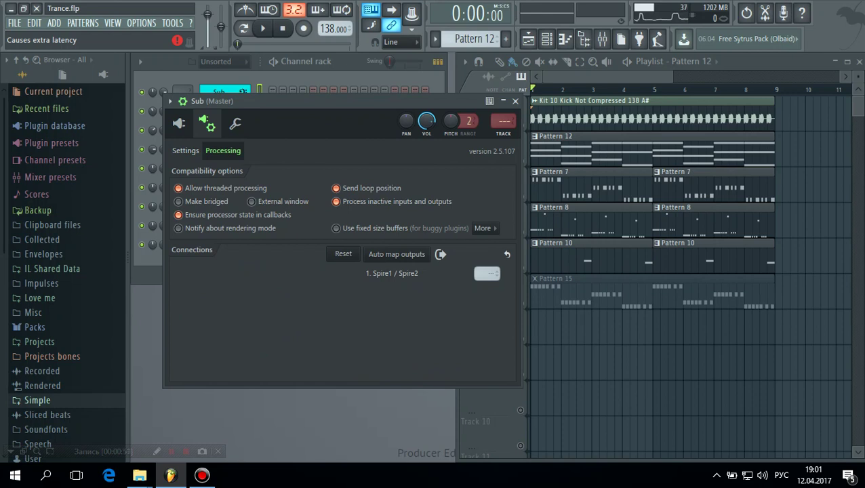
pyautogui.click(336, 228)
pyautogui.press('Return')
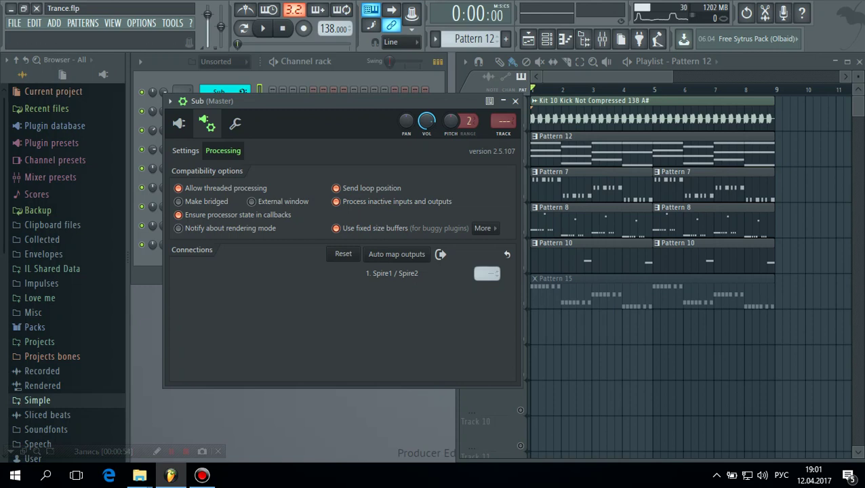
pyautogui.click(485, 229)
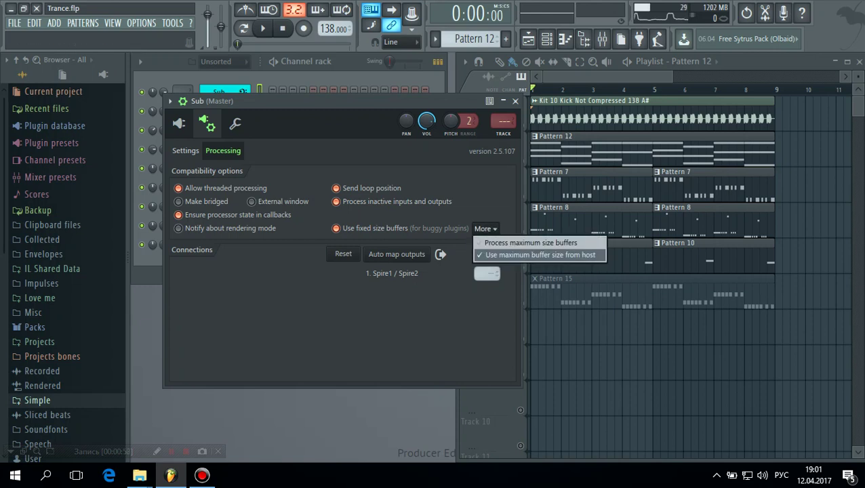
pyautogui.click(540, 254)
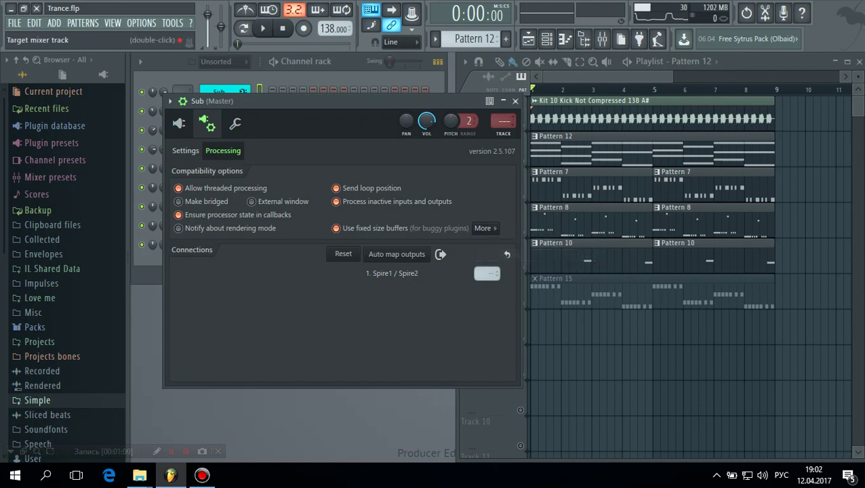
pyautogui.click(515, 101)
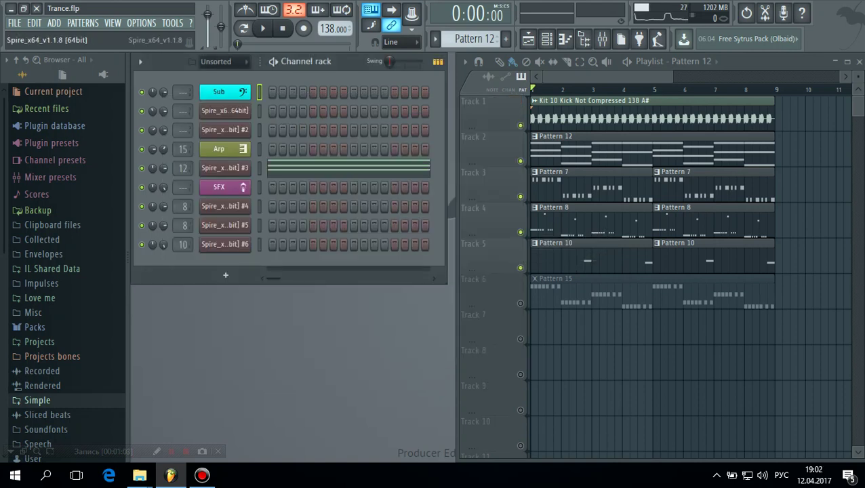
# - Check the processing options of the first Spire channel and Spire #2 for the fixed size buffers setting
pyautogui.click(225, 111)
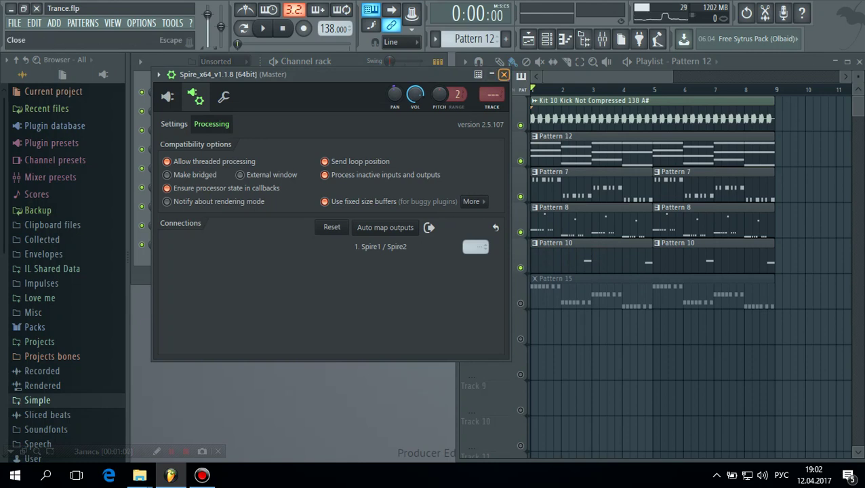
pyautogui.click(503, 74)
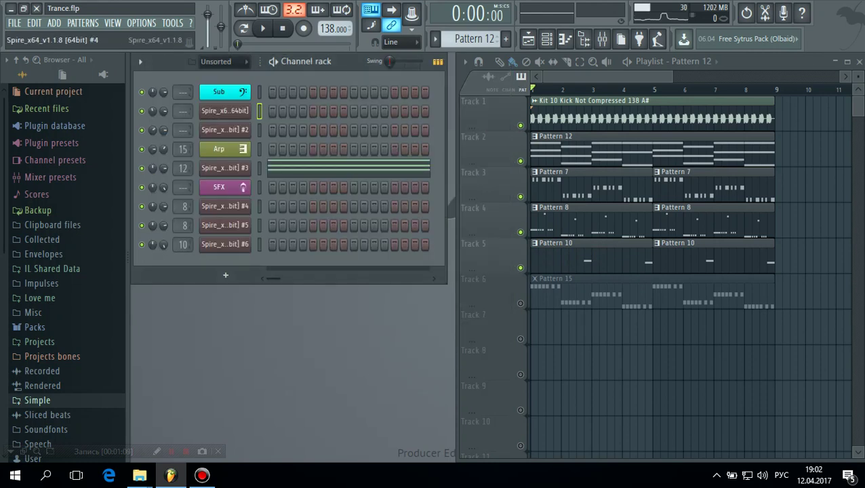
pyautogui.click(225, 131)
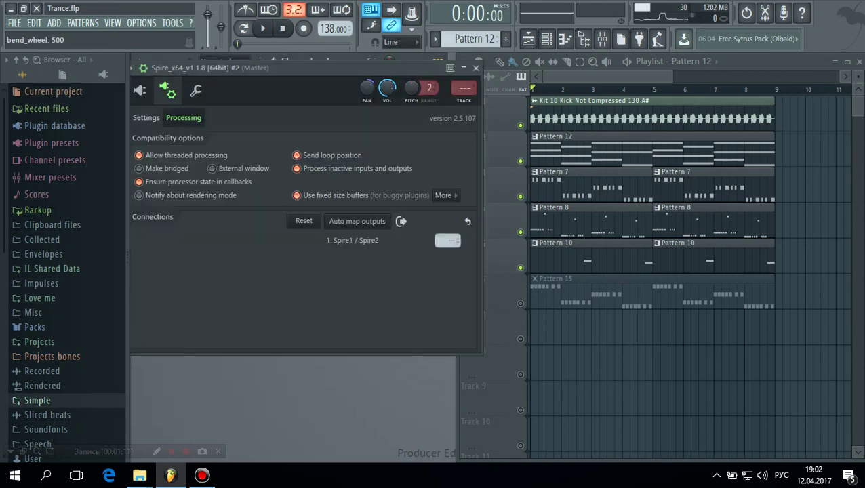
pyautogui.click(475, 68)
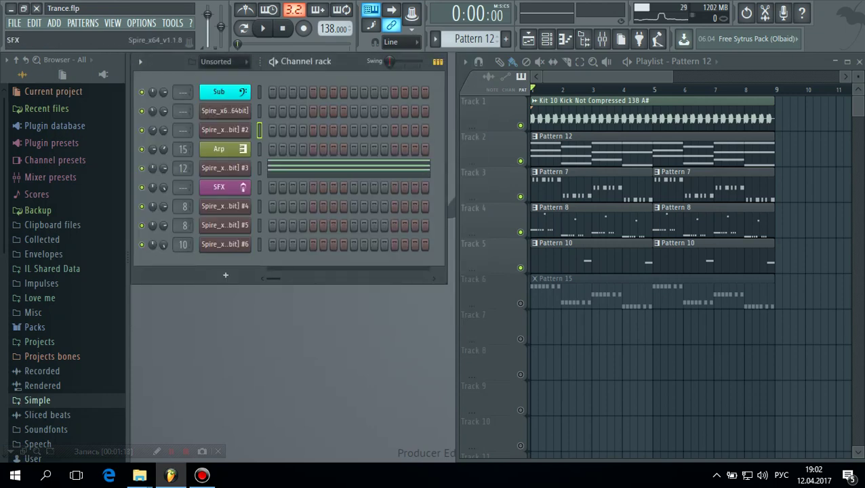
# - Enable fixed size buffers for the Spire #3 channel and choose "Use maximum buffer size from host"
pyautogui.click(225, 167)
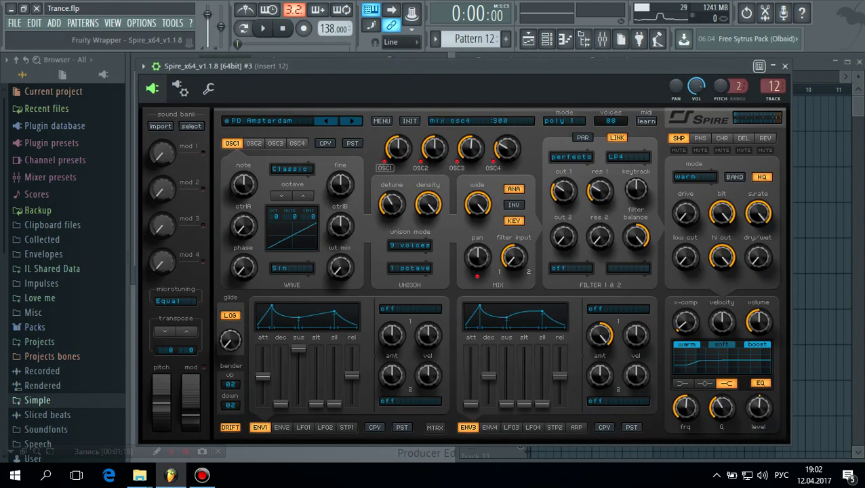
pyautogui.click(180, 88)
pyautogui.click(158, 115)
pyautogui.click(196, 115)
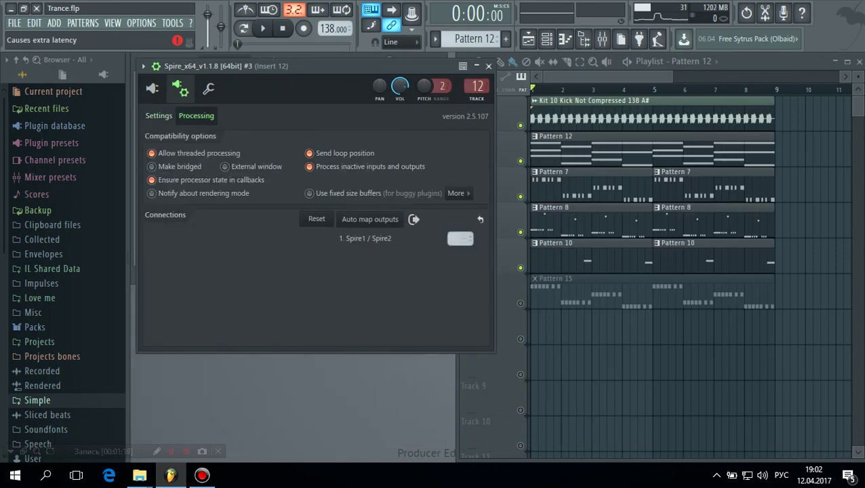
pyautogui.click(310, 193)
pyautogui.click(539, 314)
pyautogui.click(456, 194)
pyautogui.click(513, 219)
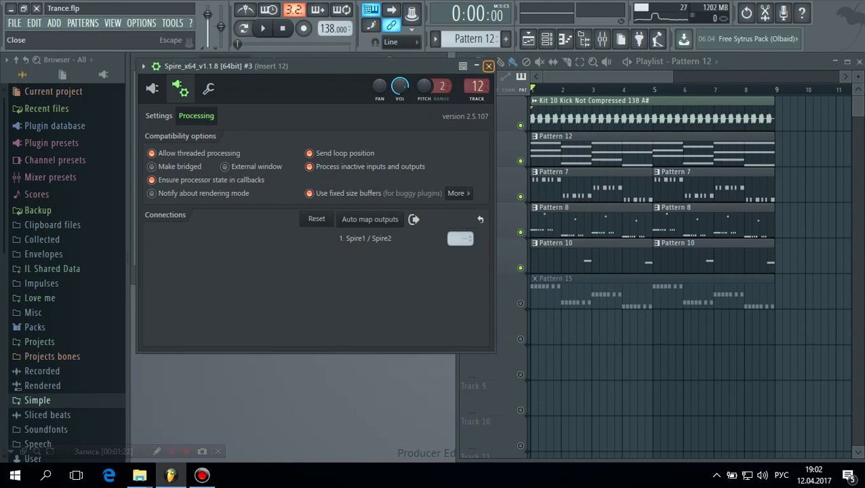
pyautogui.click(488, 65)
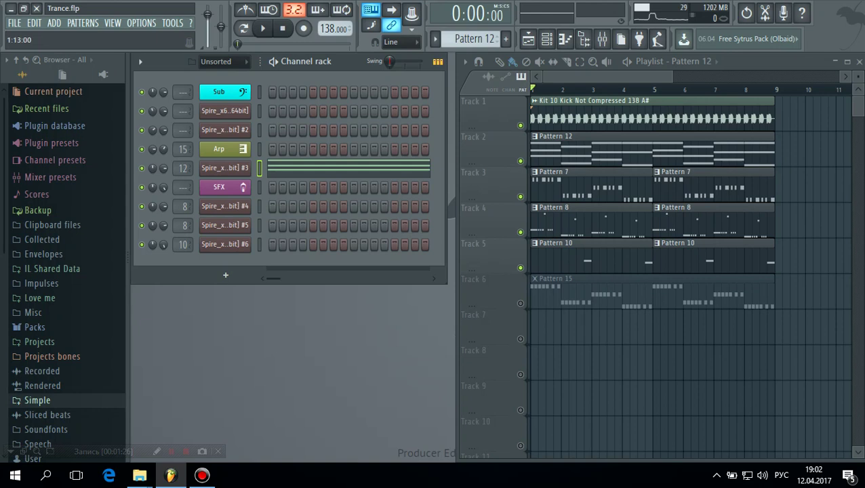
# - Play the arrangement with the new plugin settings to check the CPU load, and stop it
pyautogui.click(262, 28)
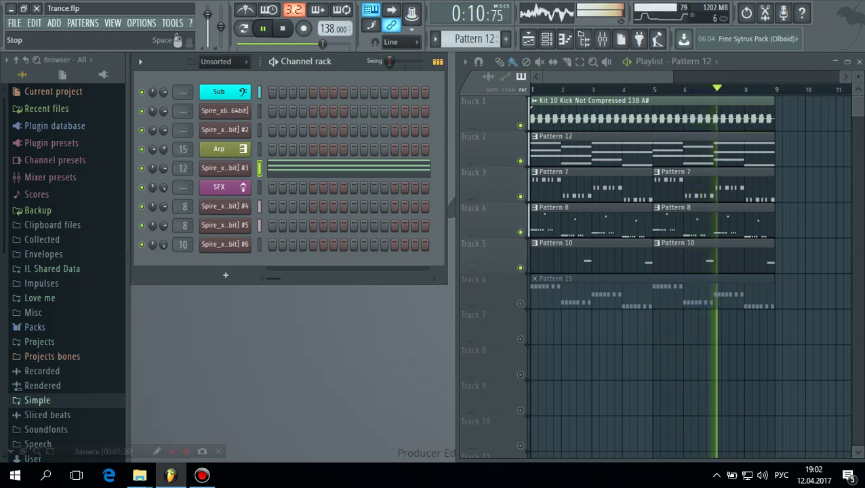
pyautogui.press('space')
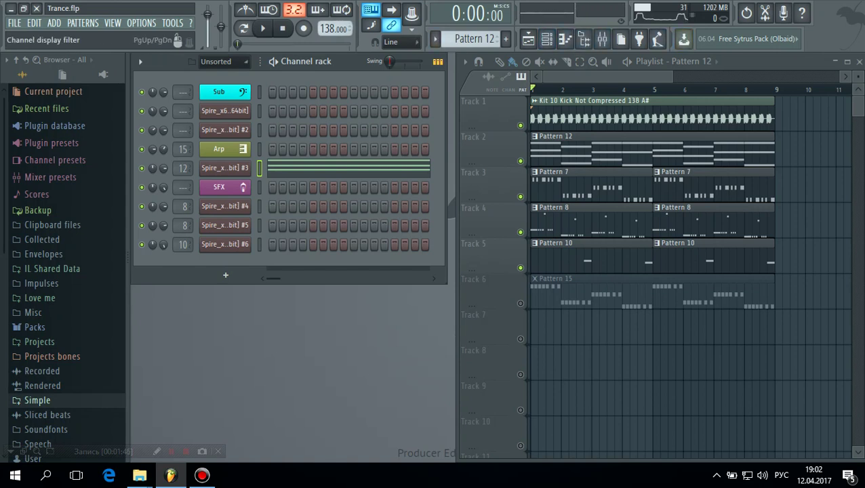
# - Set the FL Studio ASIO driver's buffer size to 2048 samples in the audio settings
pyautogui.click(141, 23)
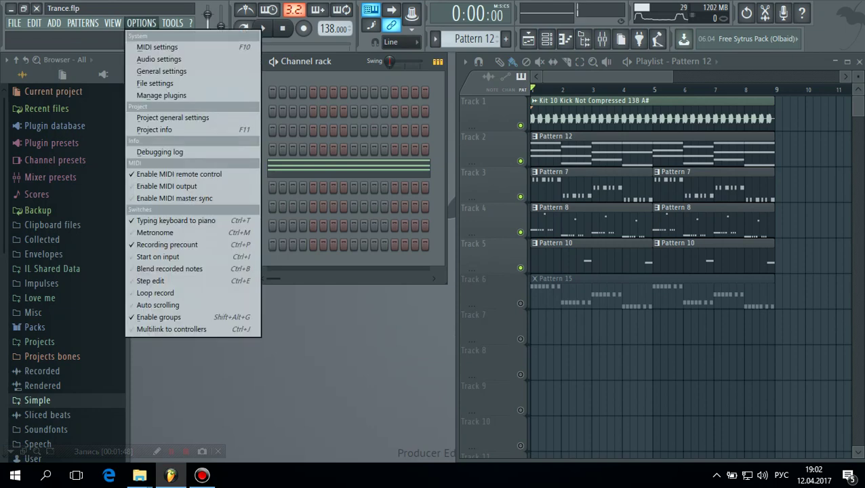
pyautogui.click(158, 59)
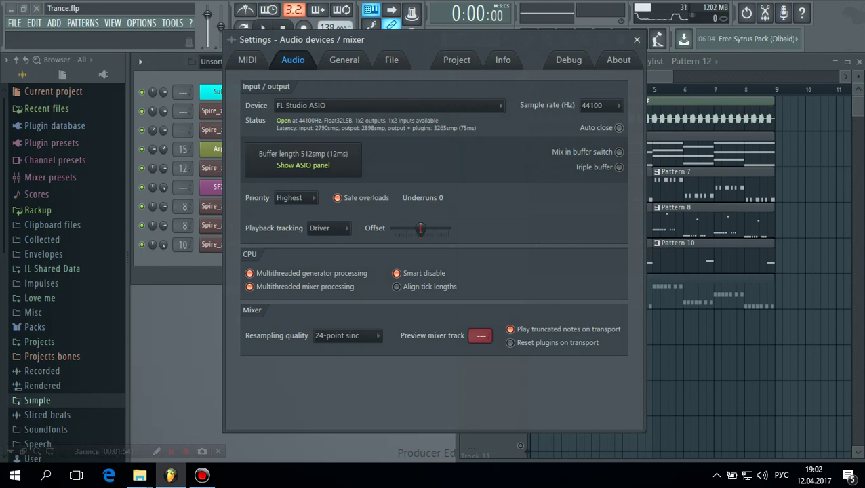
pyautogui.click(303, 165)
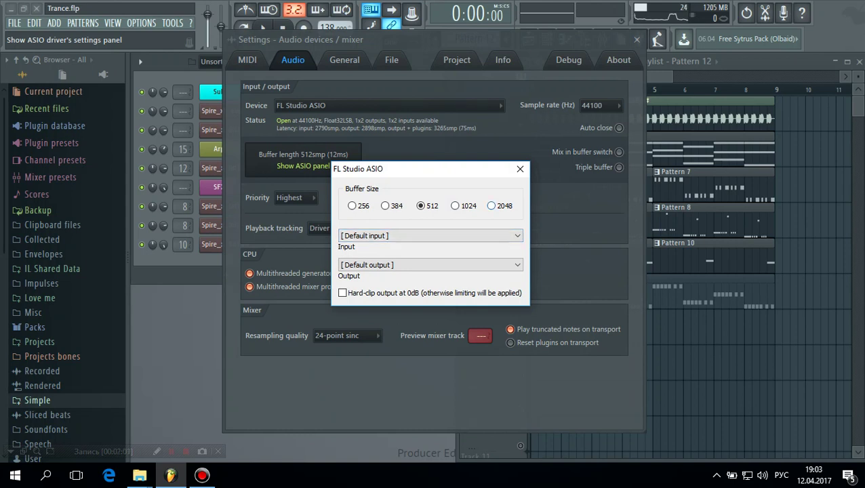
pyautogui.click(492, 206)
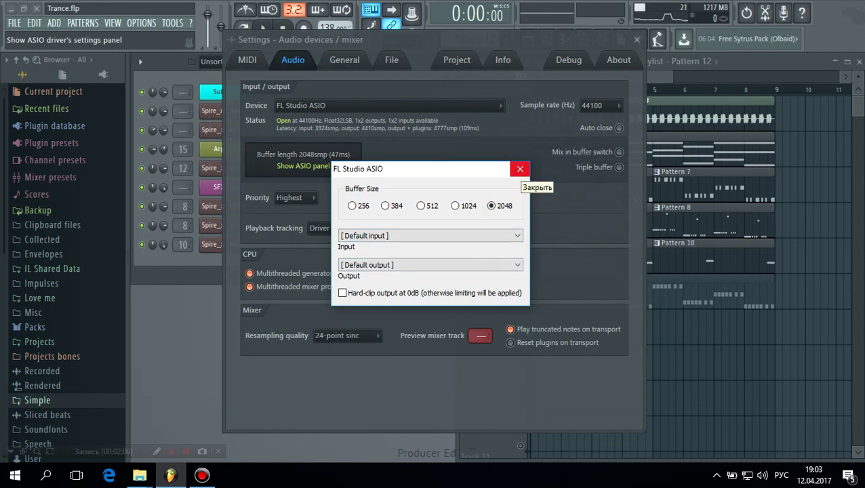
pyautogui.click(520, 169)
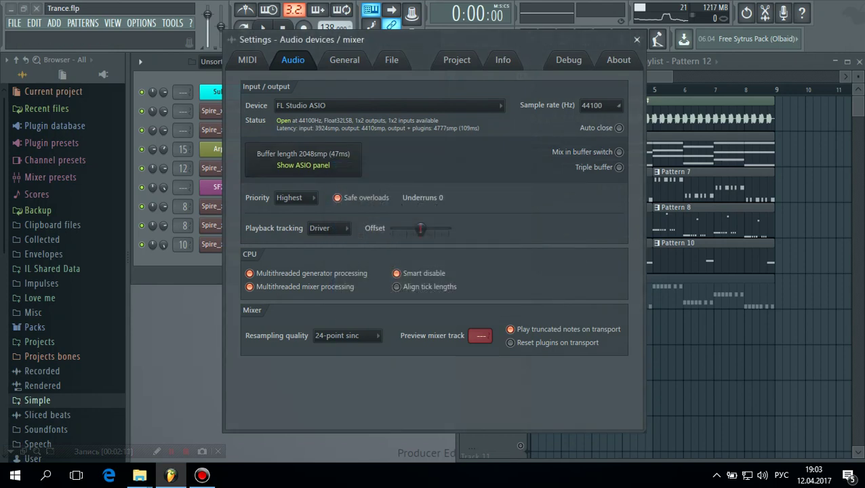
pyautogui.click(637, 39)
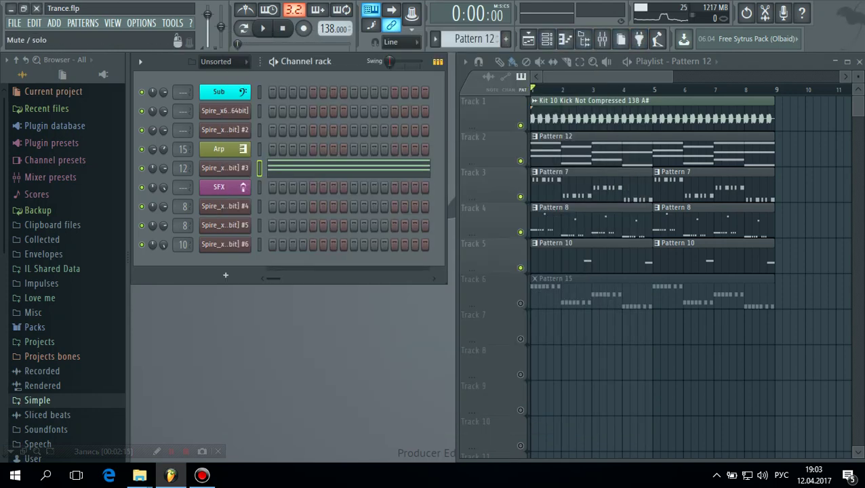
# - Mute playlist track 2 holding Pattern 12 and play the arrangement without it, pausing and resuming once
pyautogui.click(519, 160)
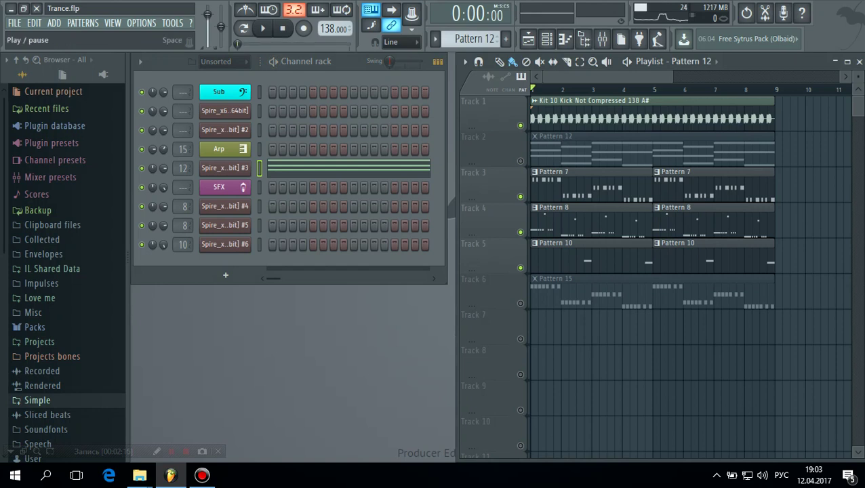
pyautogui.press('space')
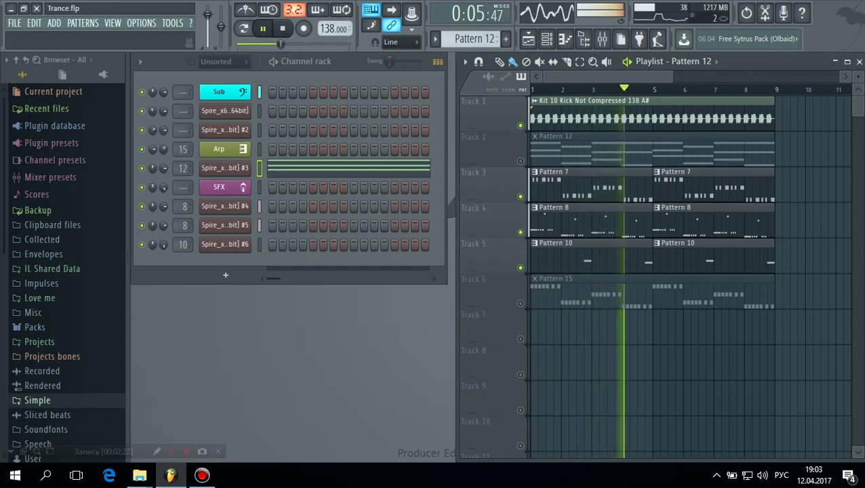
pyautogui.click(263, 28)
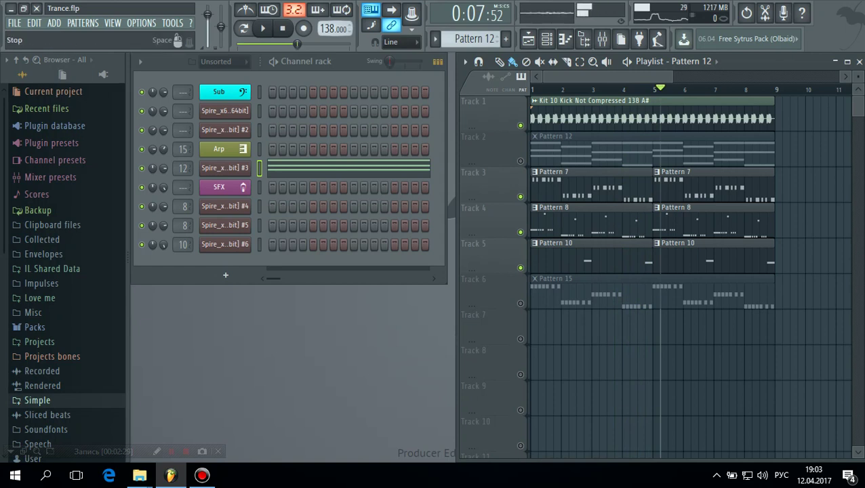
pyautogui.click(263, 28)
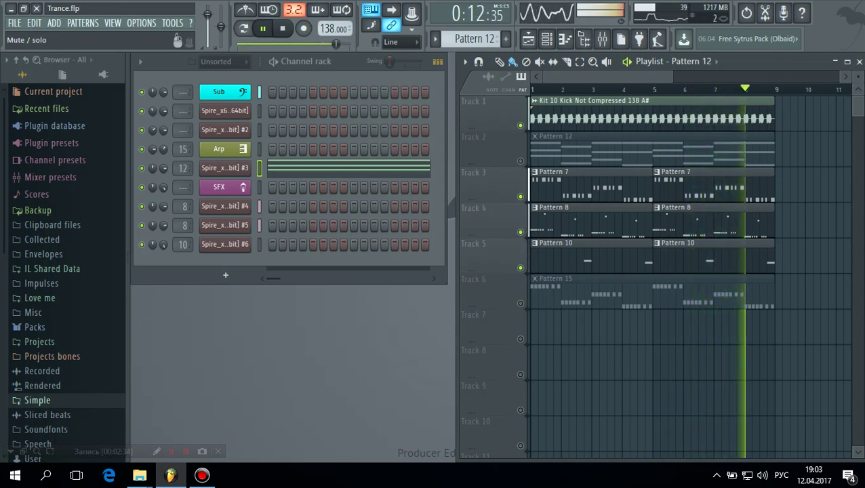
# - Unmute playlist tracks 2 and 6 during playback to hear Pattern 12 and Pattern 15, and pause the song
pyautogui.click(520, 161)
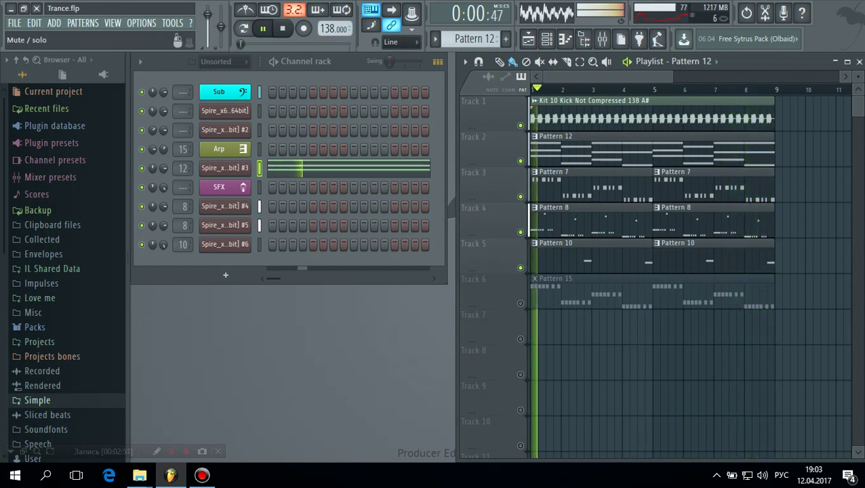
pyautogui.click(521, 303)
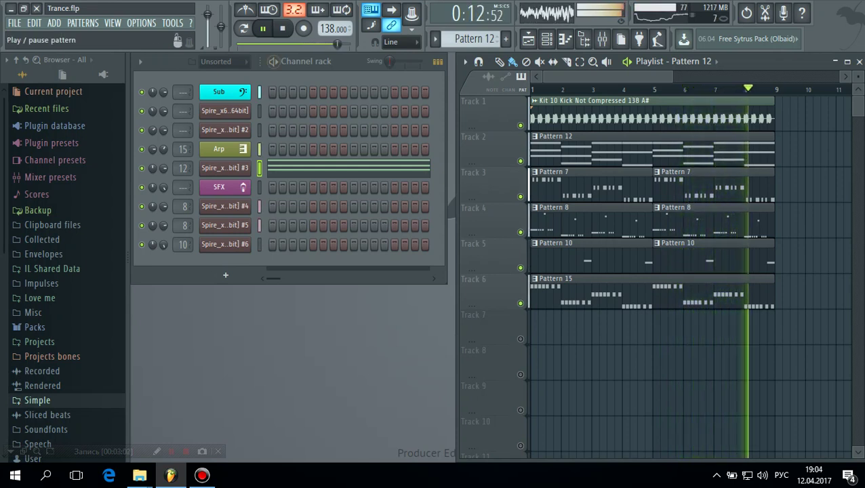
pyautogui.press('space')
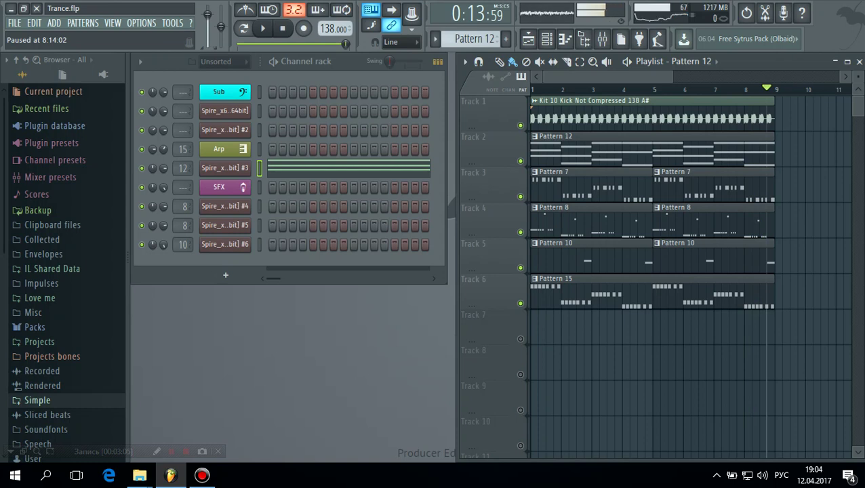